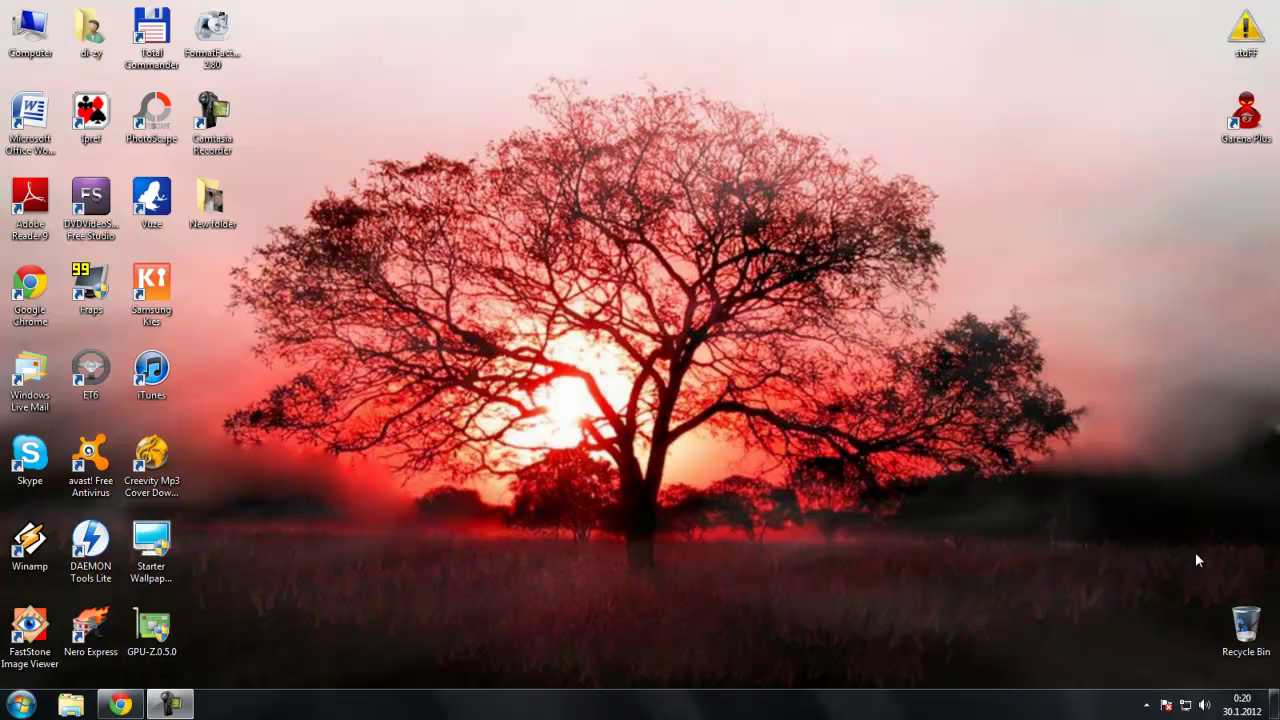
Step: Select the Free Studio desktop shortcut and bring the DVDVideoSoft site in Chrome back up
click(103, 235)
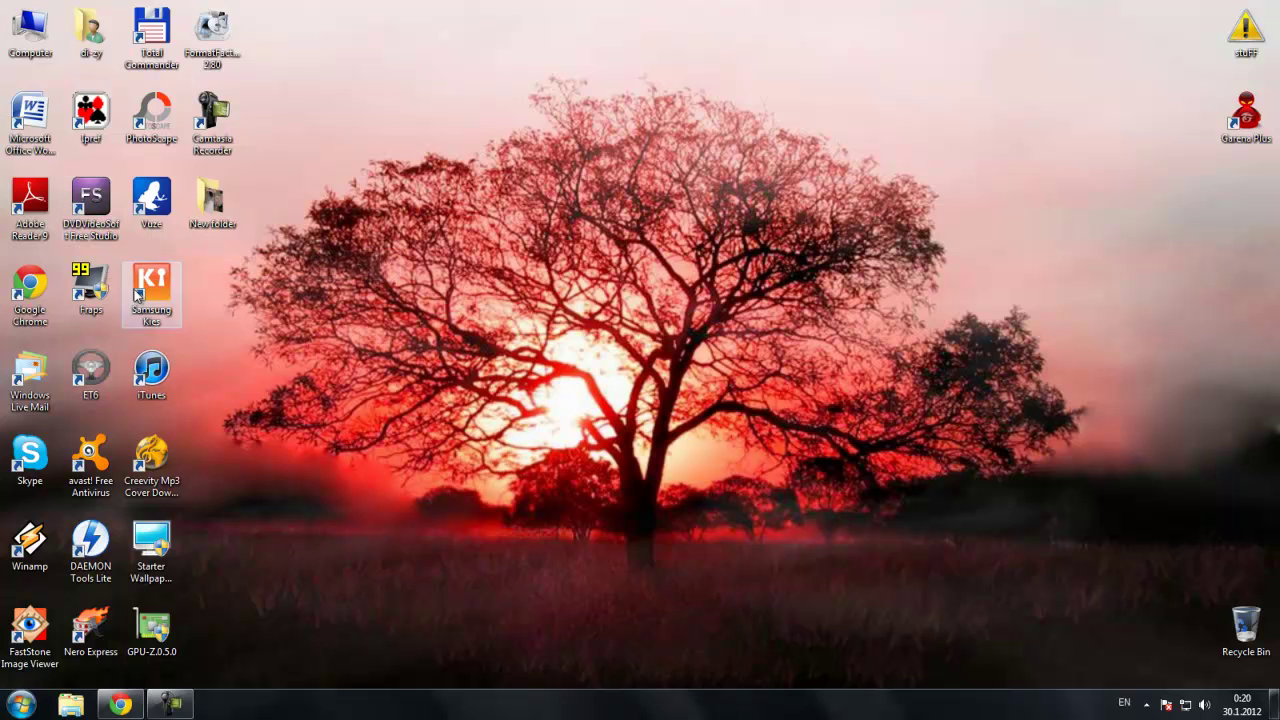
click(120, 705)
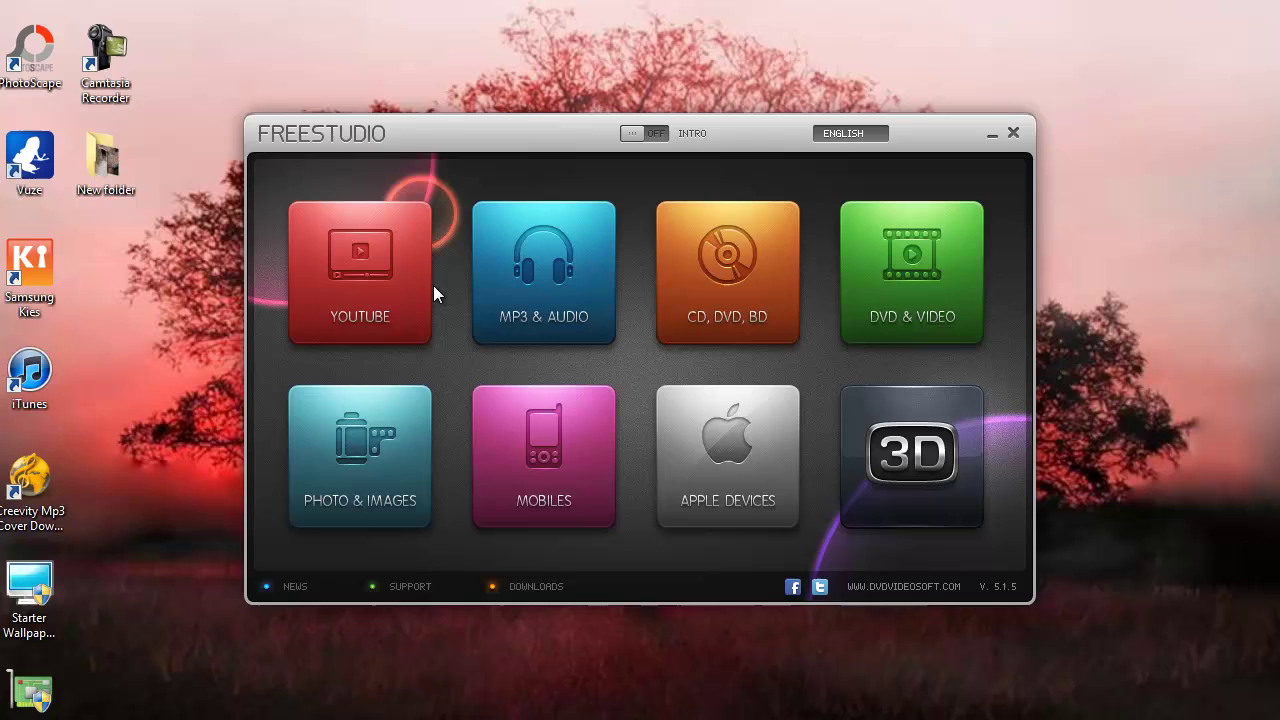
click(418, 278)
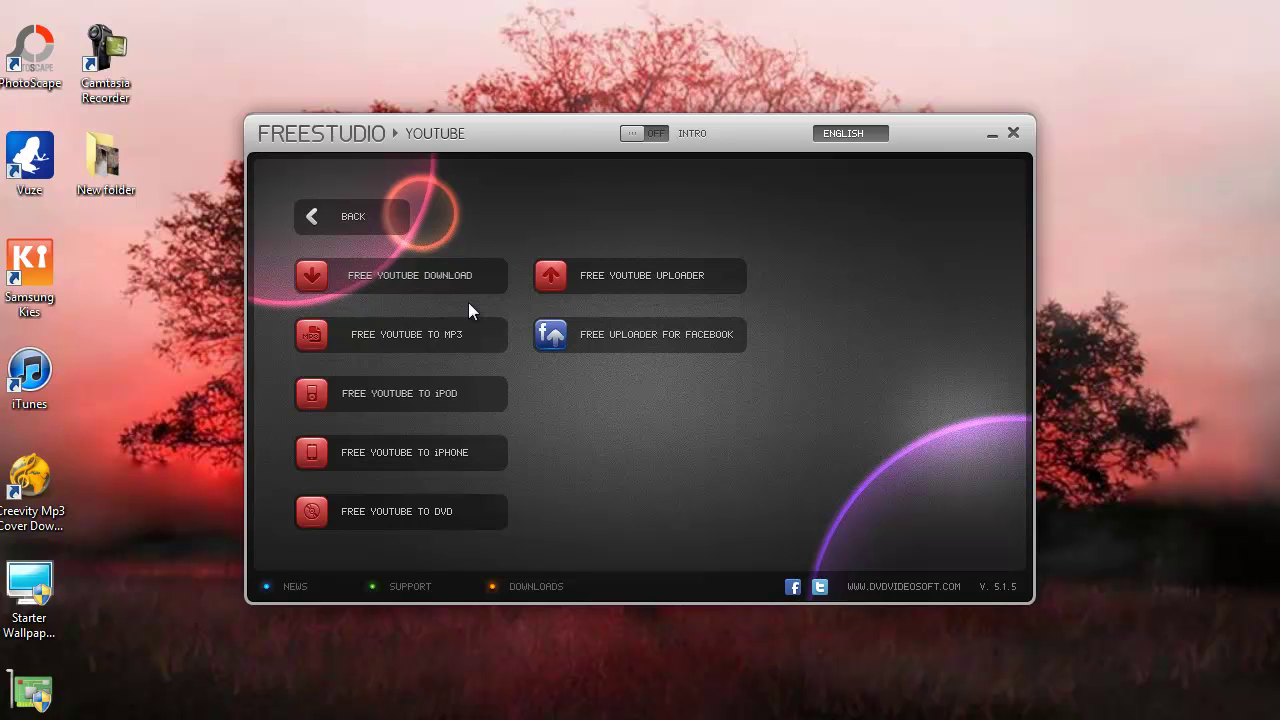
click(370, 216)
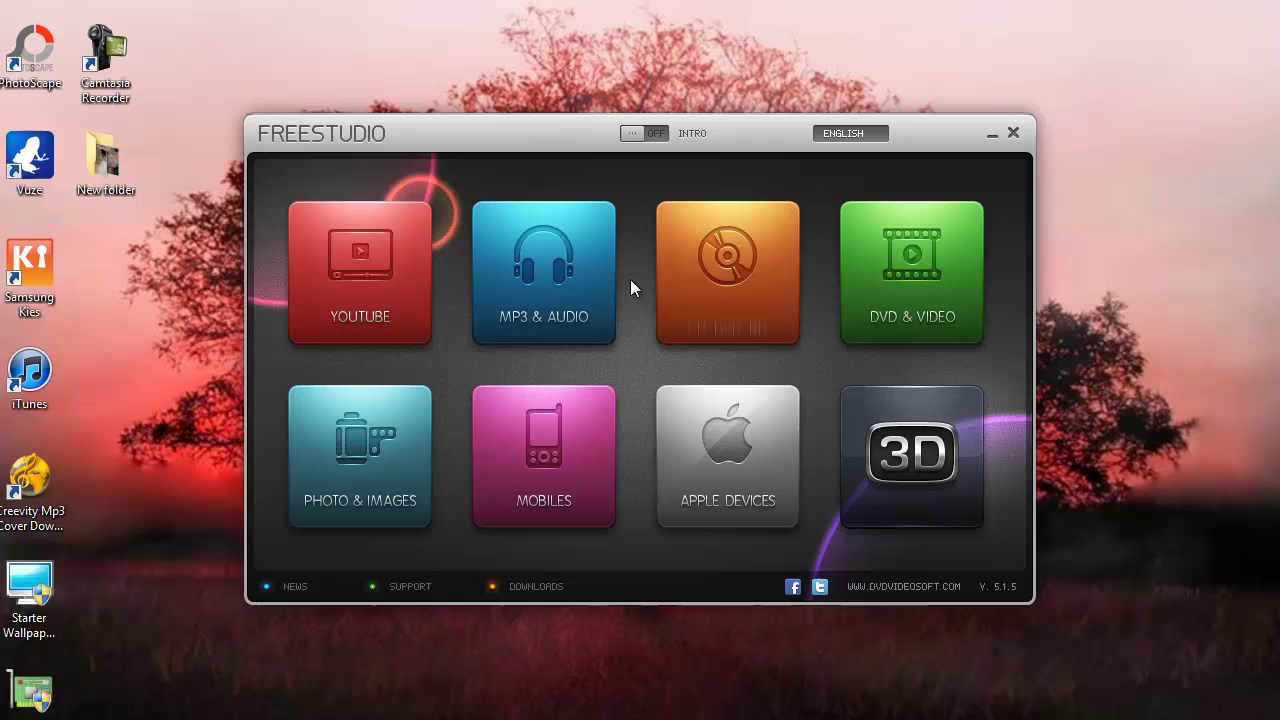
click(560, 275)
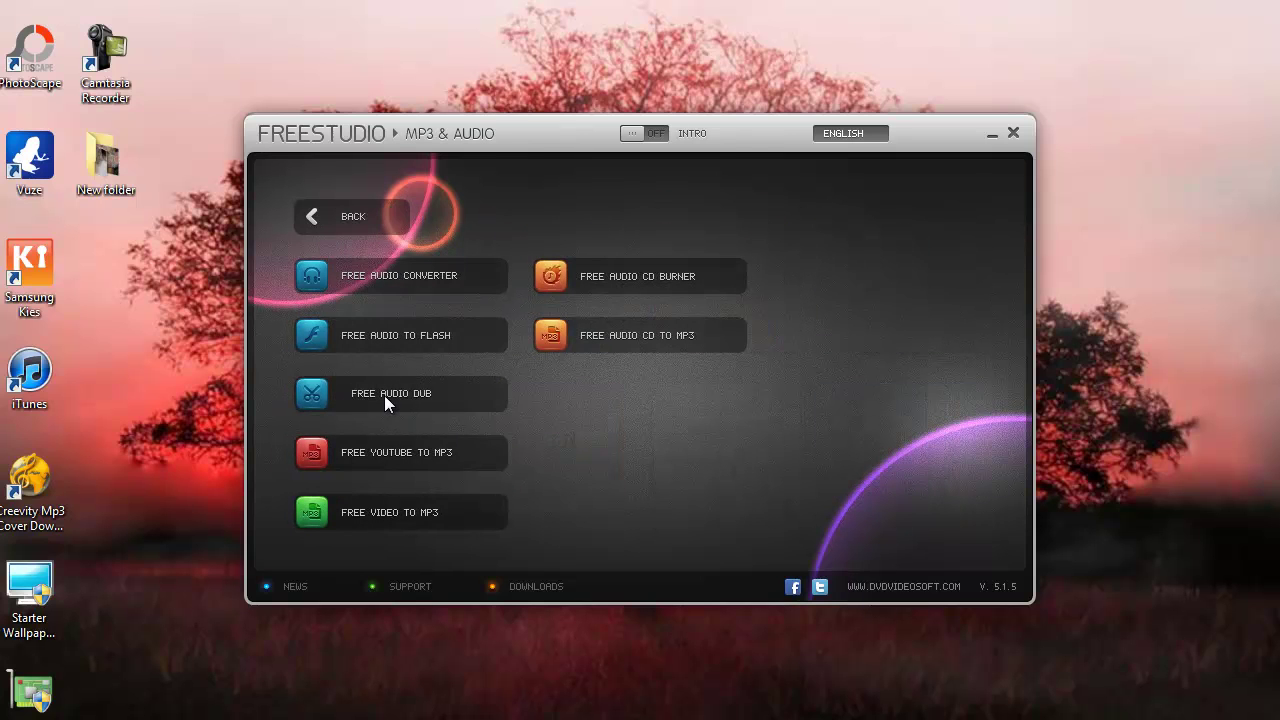
click(350, 222)
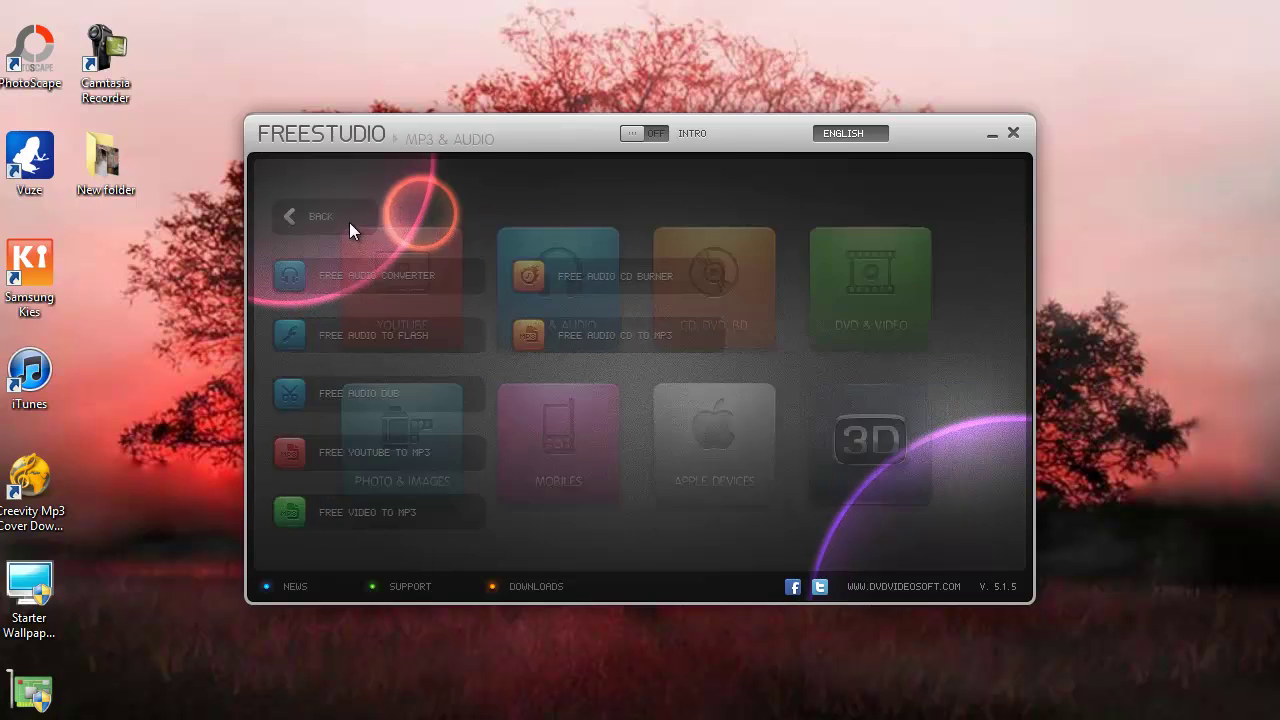
click(841, 240)
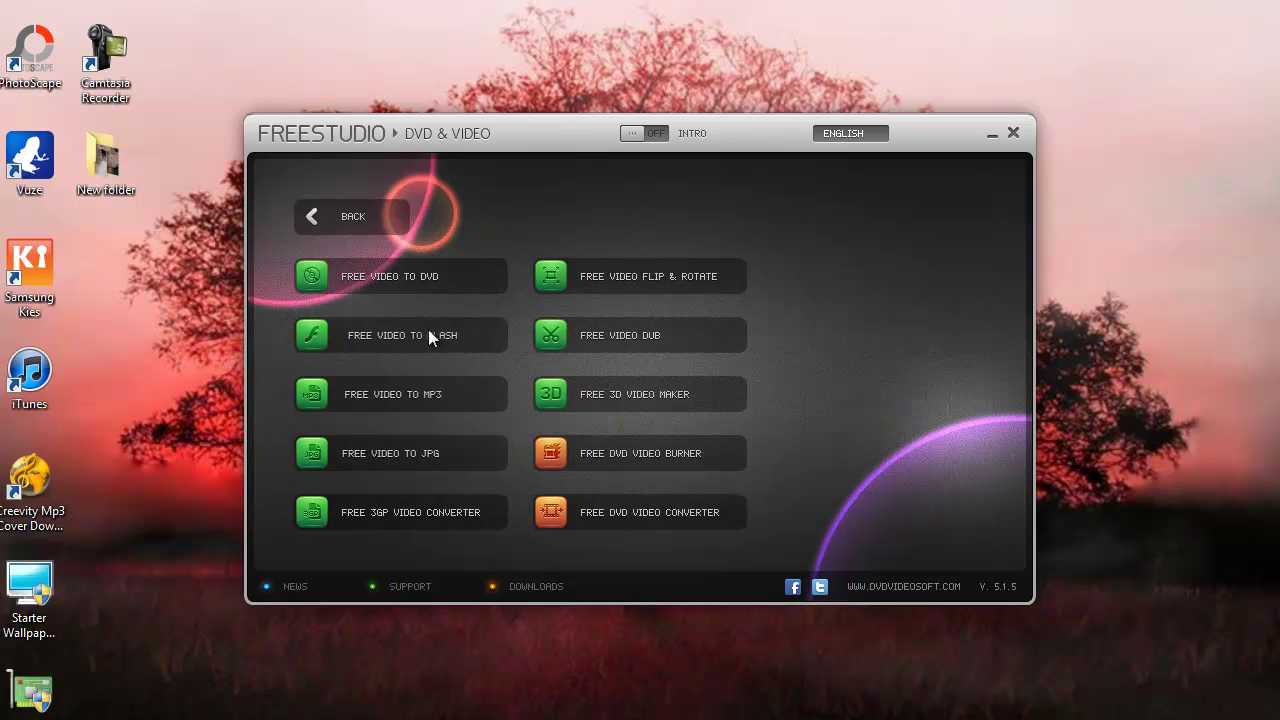
click(350, 216)
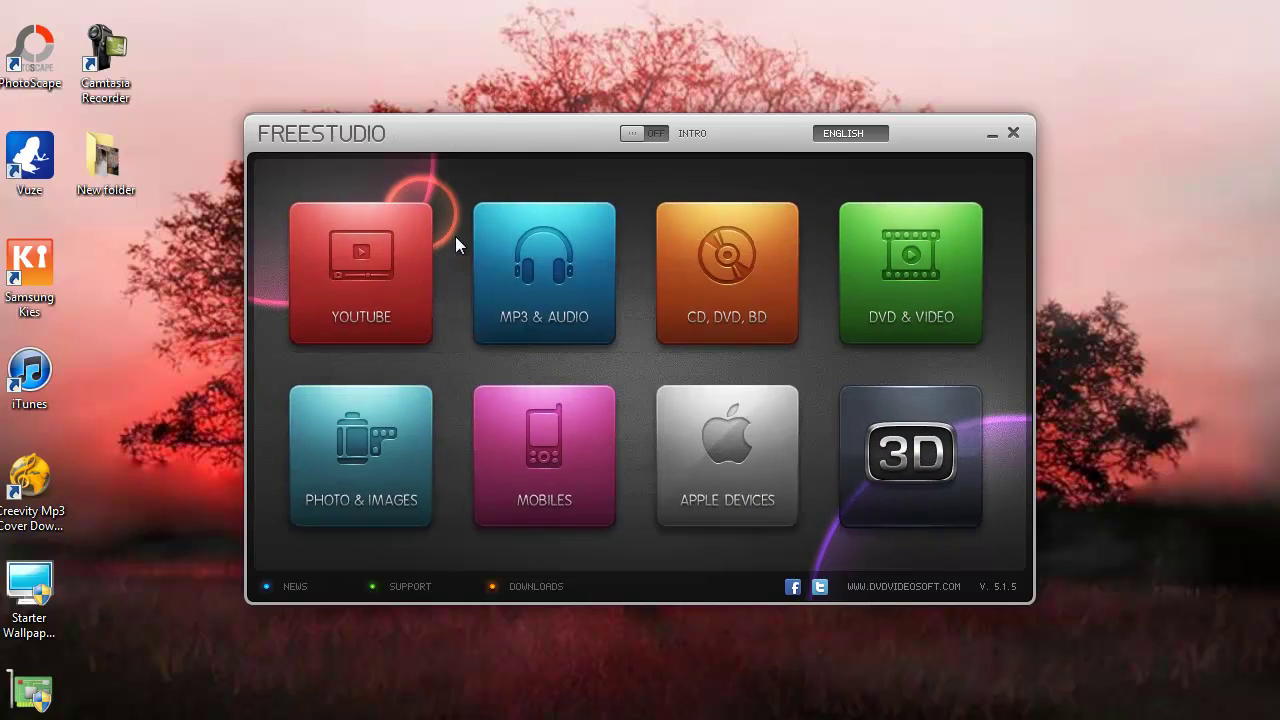
click(785, 294)
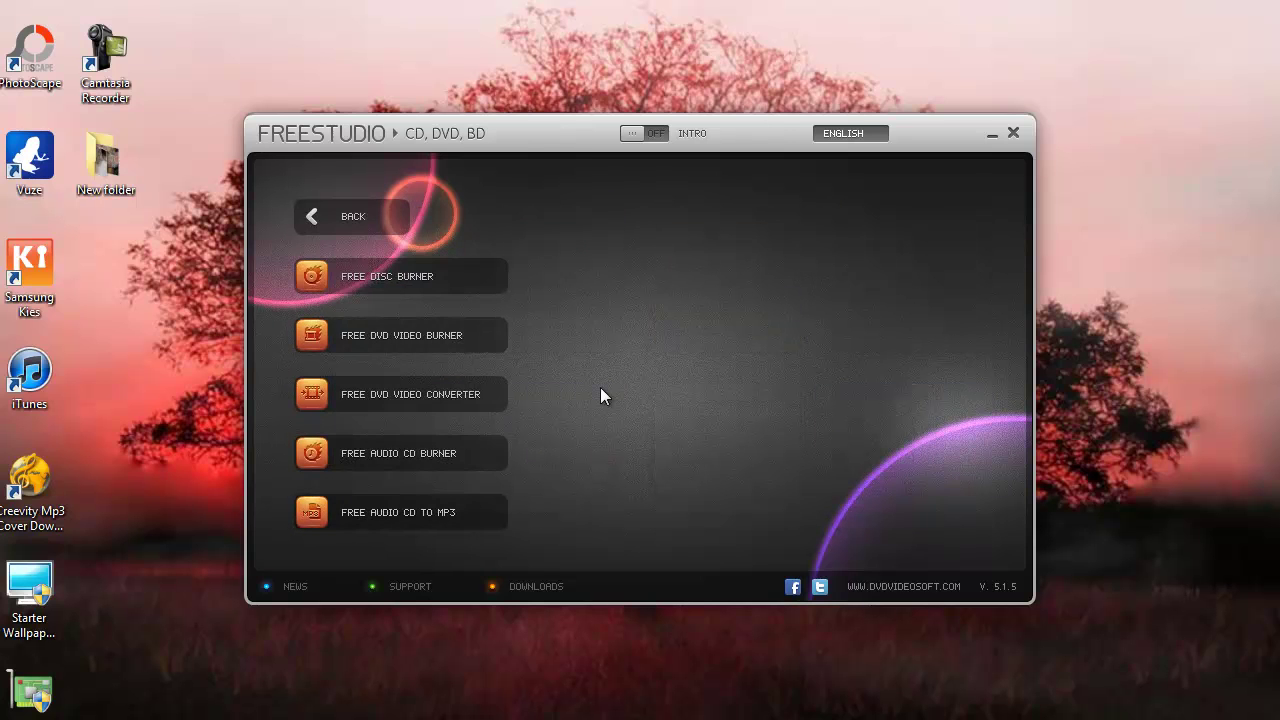
click(338, 214)
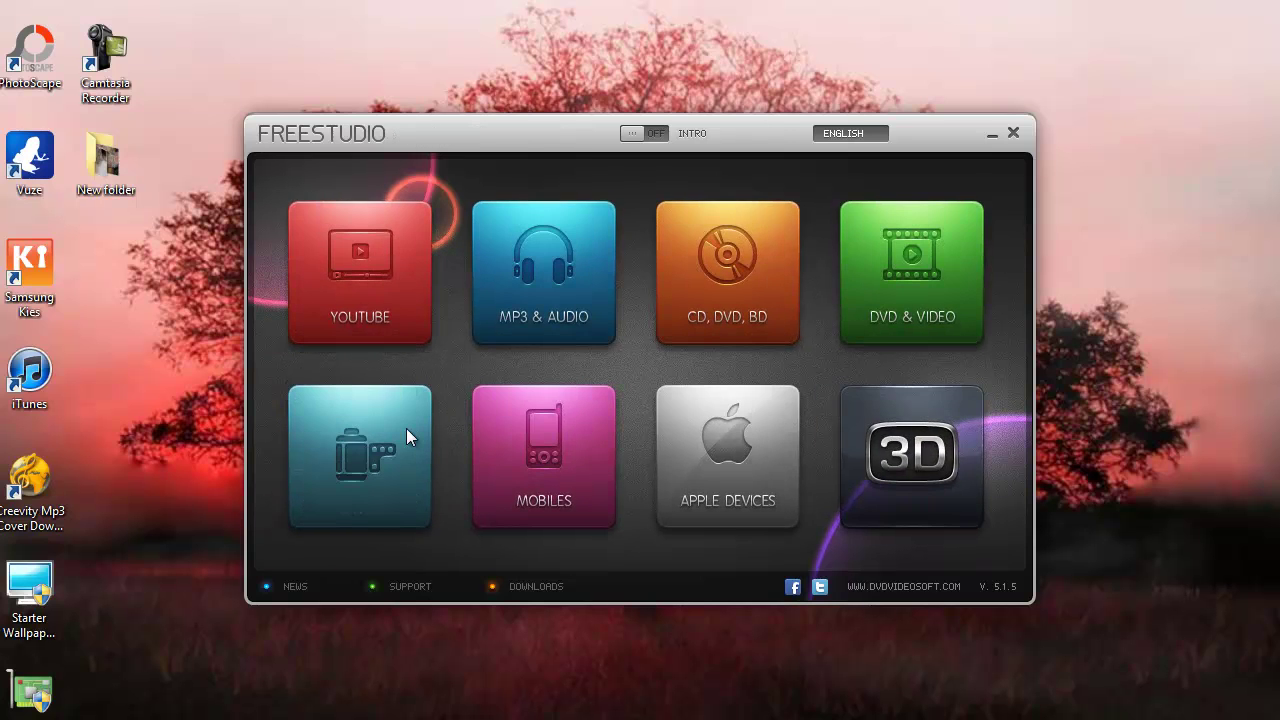
click(406, 431)
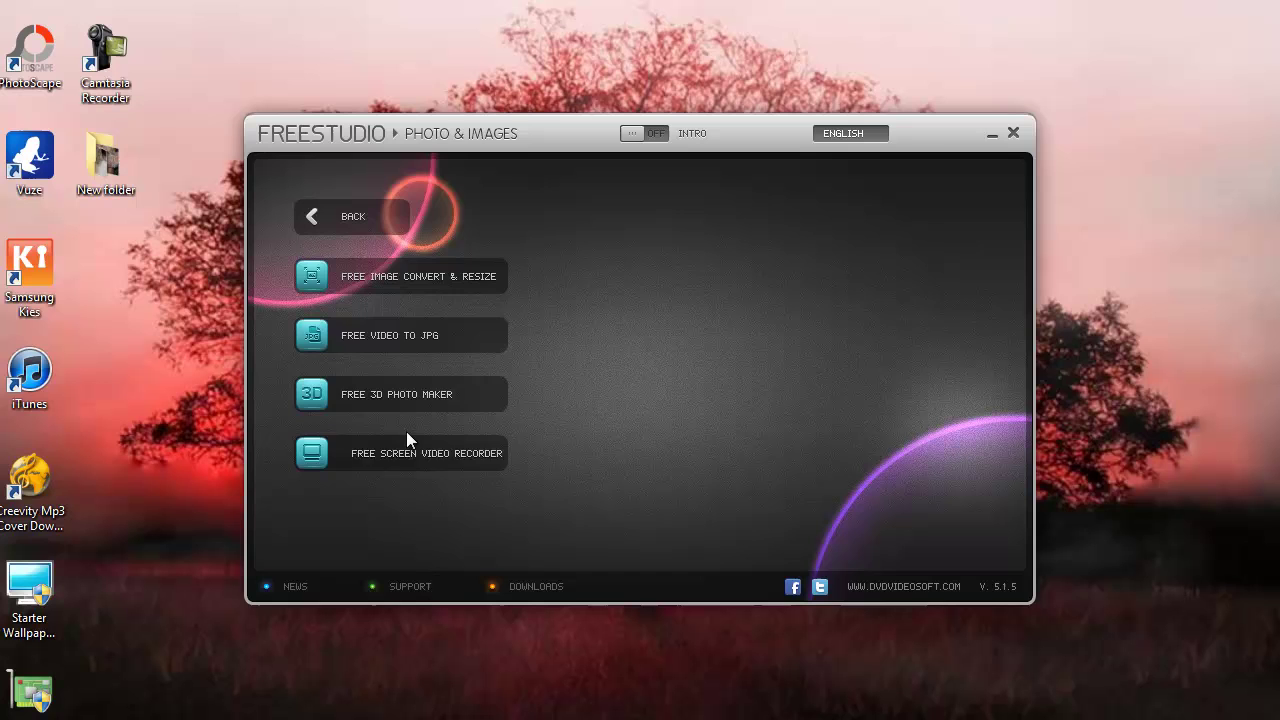
click(350, 207)
click(582, 446)
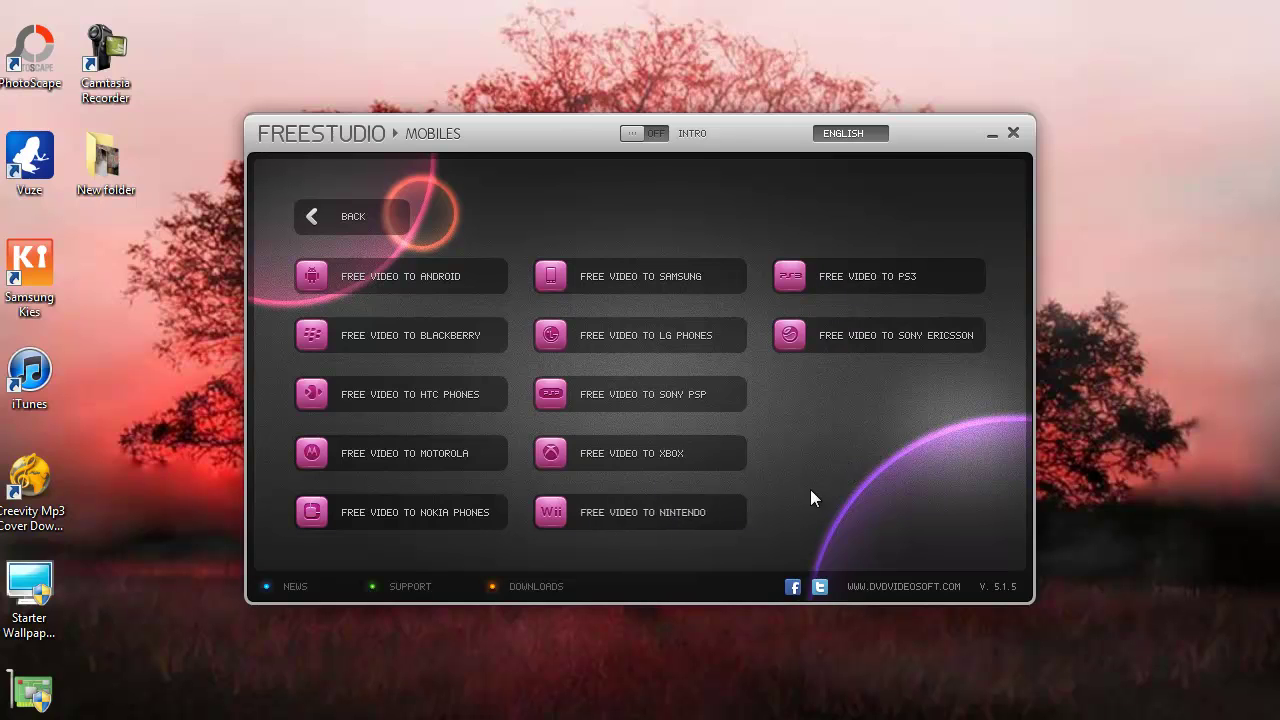
click(305, 214)
click(728, 442)
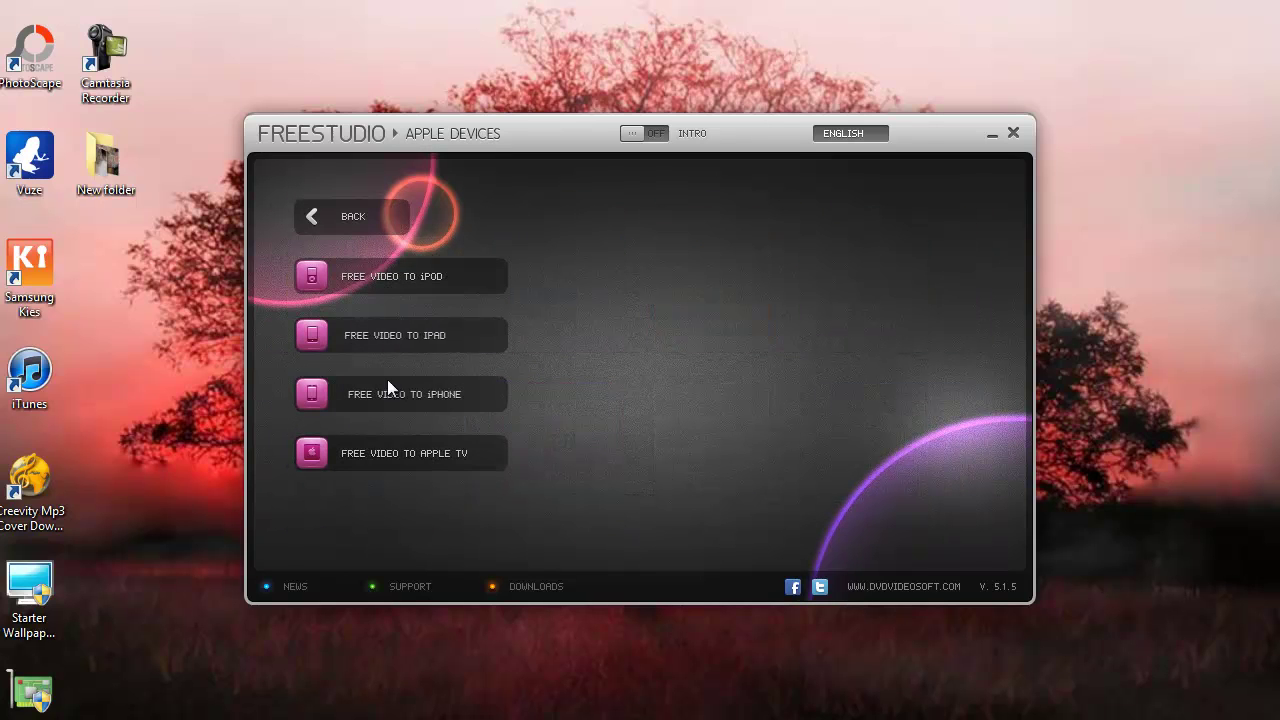
click(320, 220)
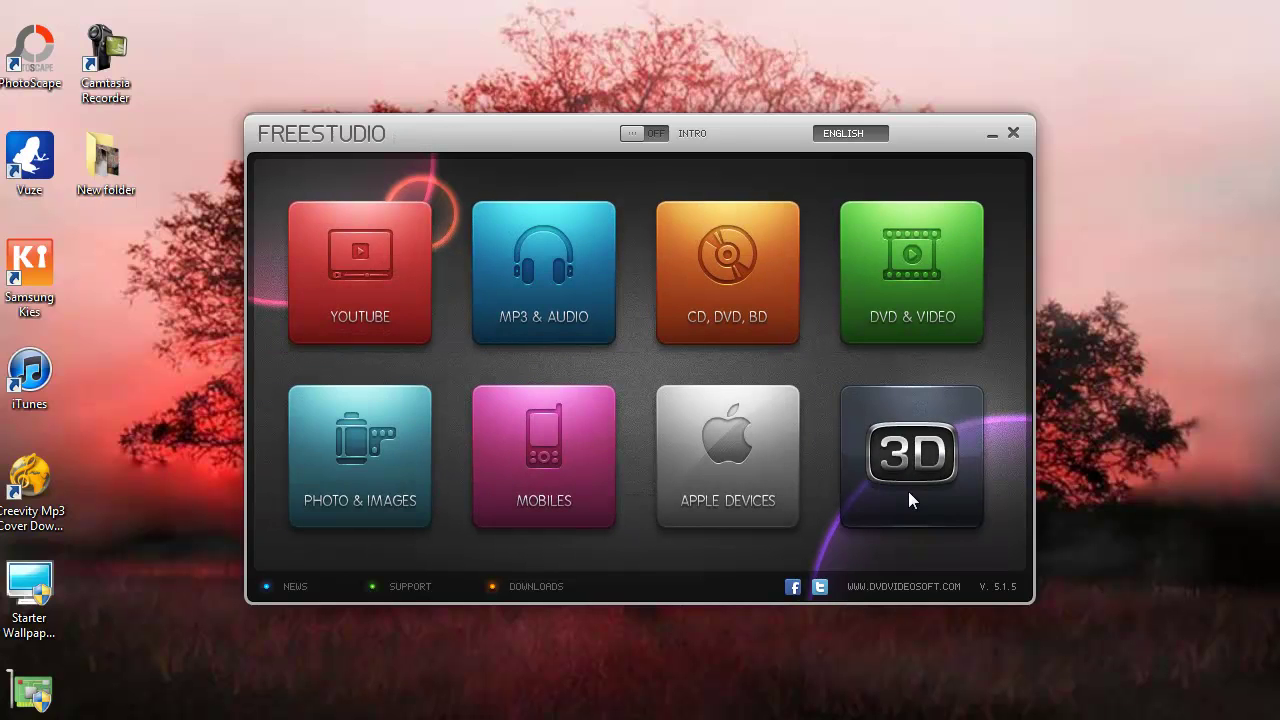
click(908, 470)
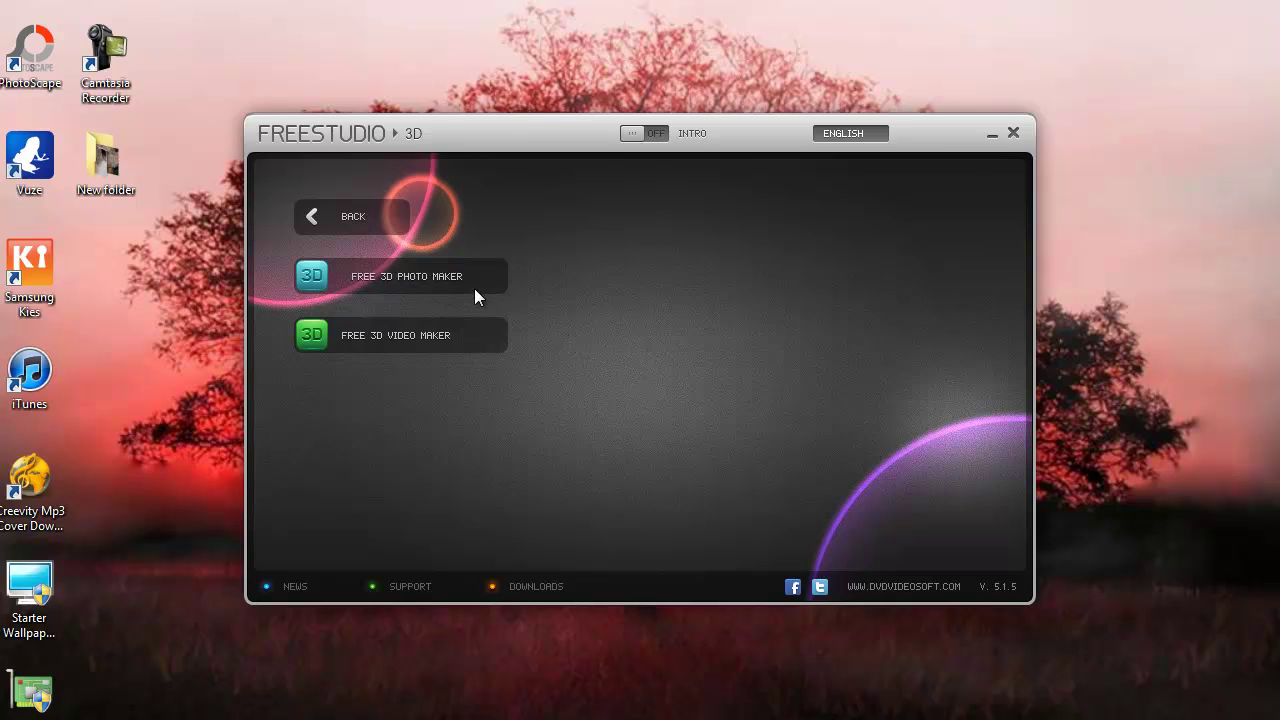
click(379, 234)
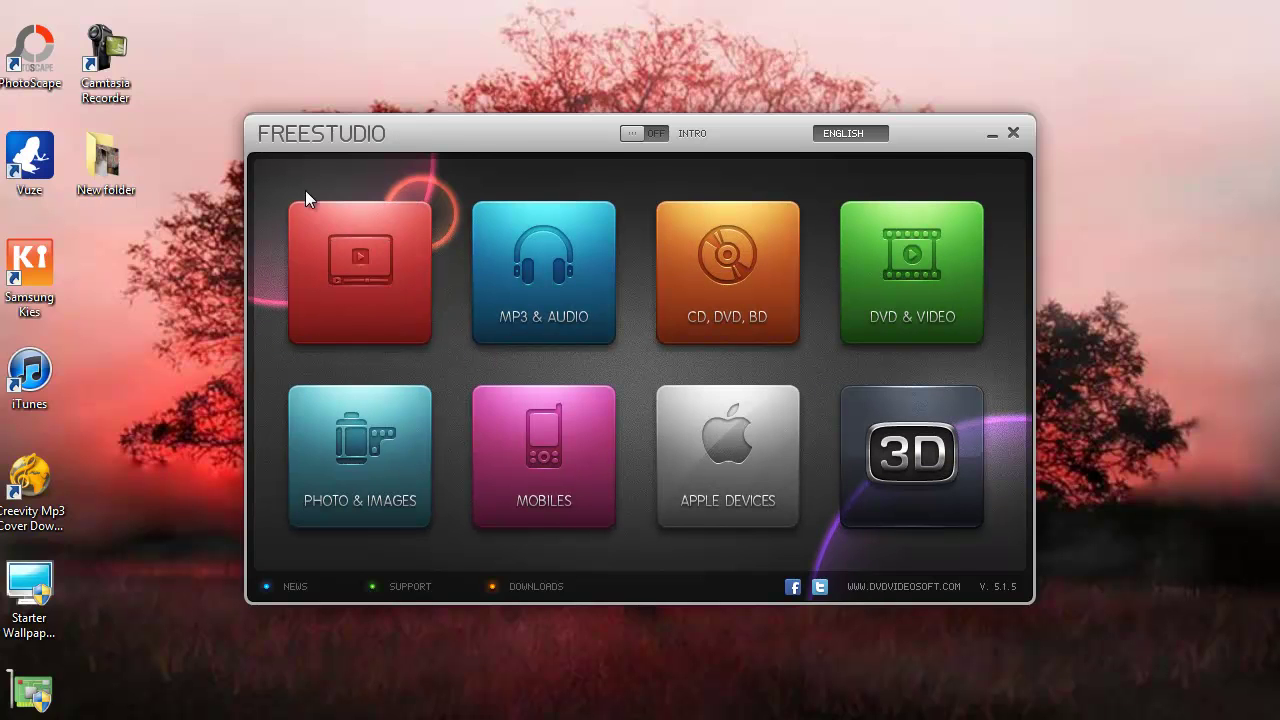